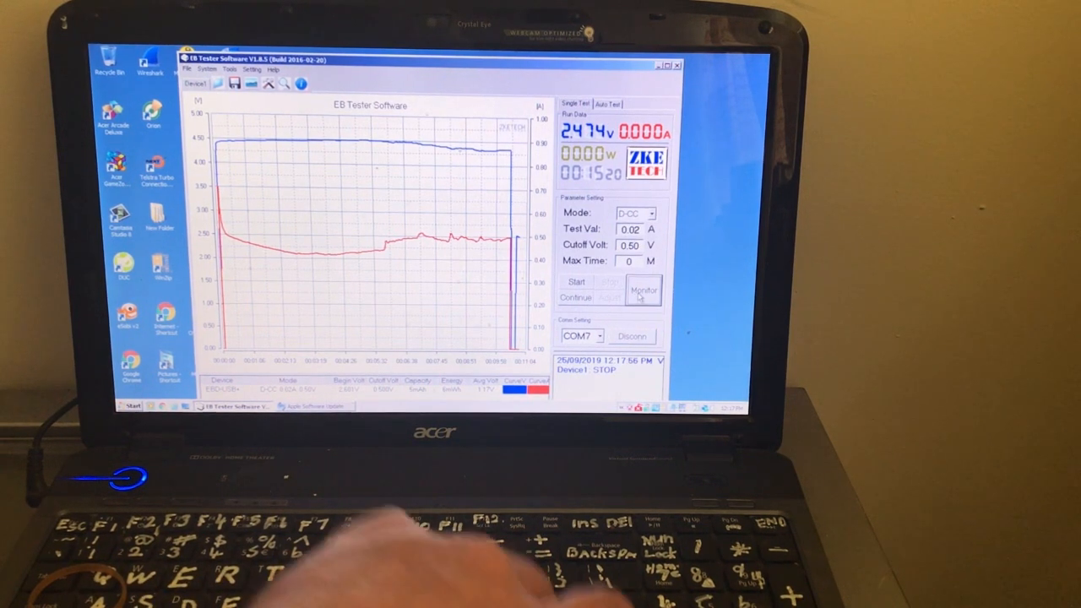
# - Clear the graph and record a fresh ten-minute run near 4.2-4.4 V with current around 0.3 A
pyautogui.click(579, 282)
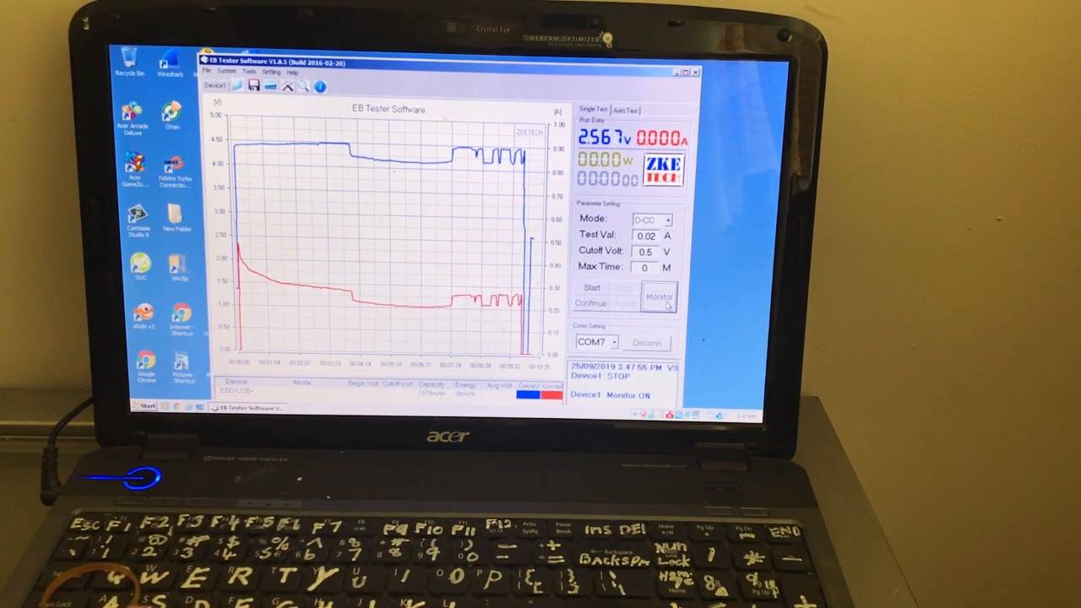
# - Turn monitoring off and run a 0.02 A D-CC discharge on the new cell from about 2.5 V
pyautogui.click(660, 297)
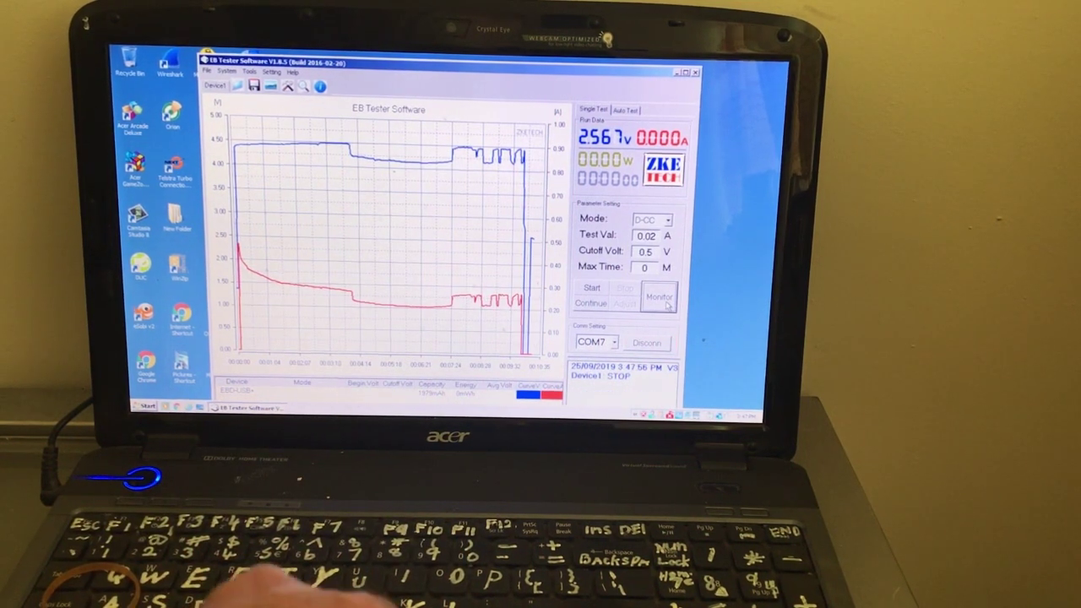
pyautogui.click(600, 290)
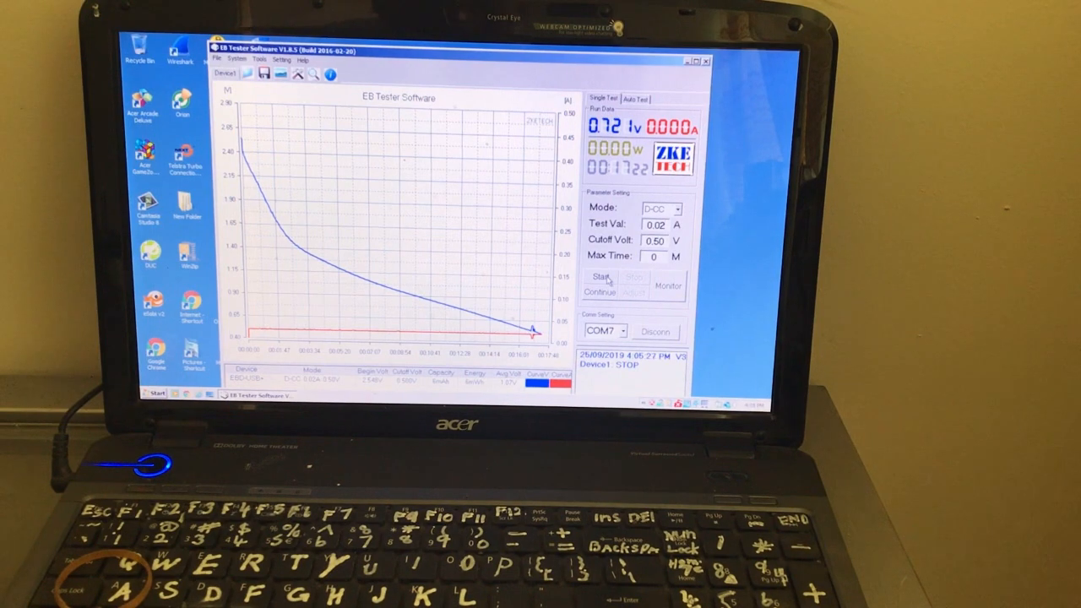
# - Log a new test with live monitoring on, voltage rising to about 4.4 V at 0.42 A
pyautogui.click(603, 277)
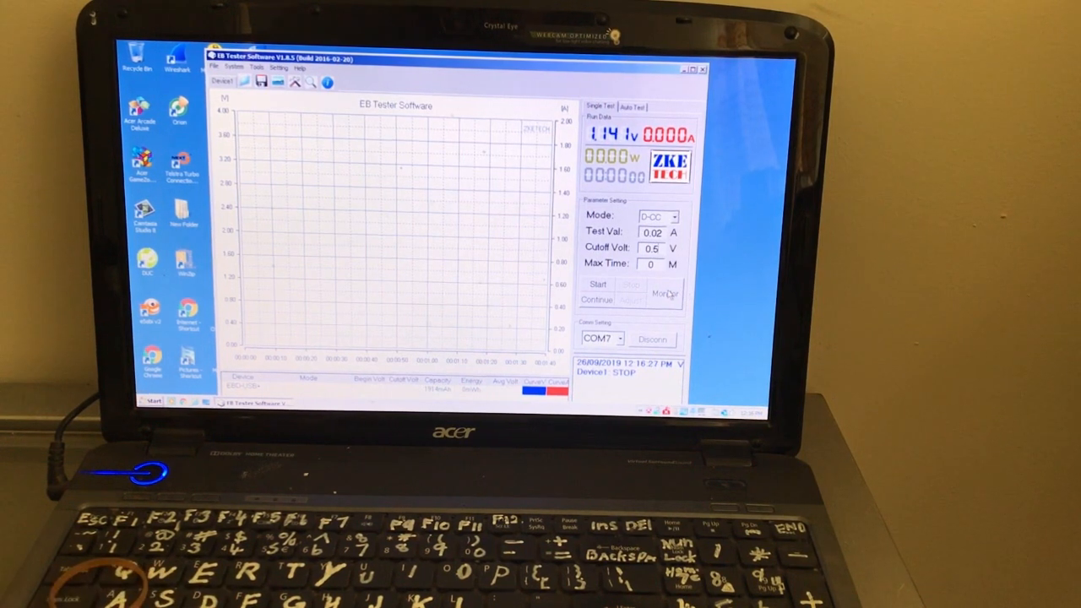
pyautogui.click(667, 293)
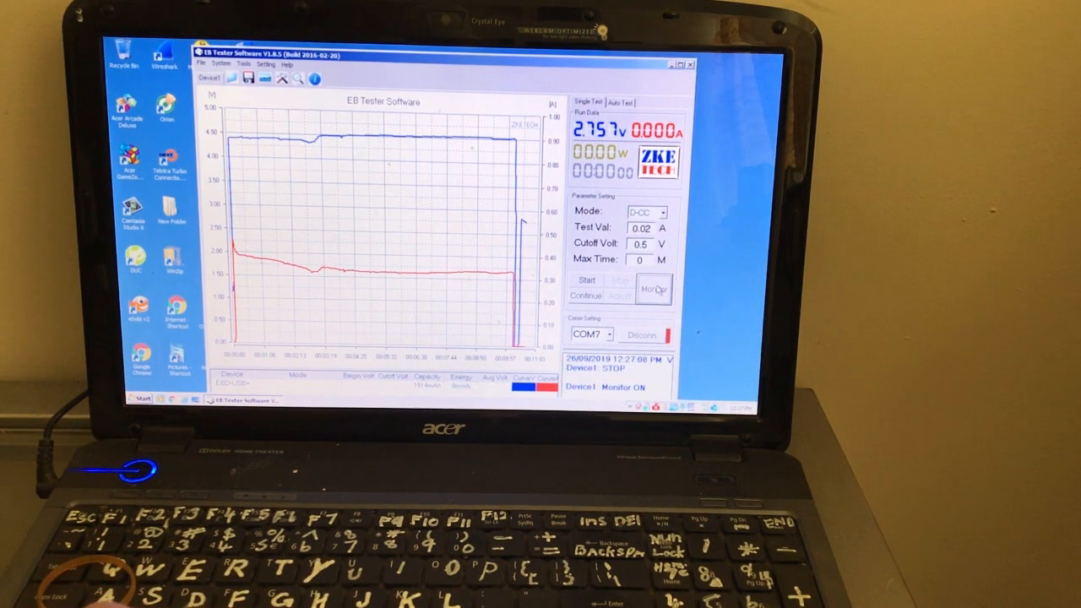
# - Turn off live monitoring, leaving the seventeen-minute 4.4 V graph on screen
pyautogui.click(657, 289)
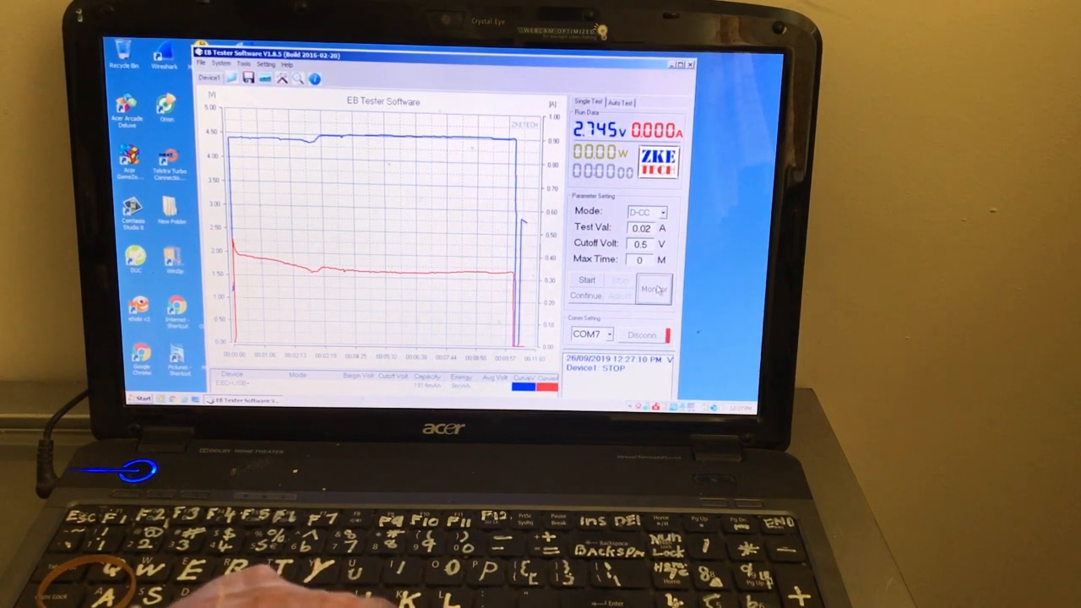
# - Begin a 0.02 A constant-current discharge with 0.50 V cutoff, logging the falling voltage
pyautogui.click(587, 280)
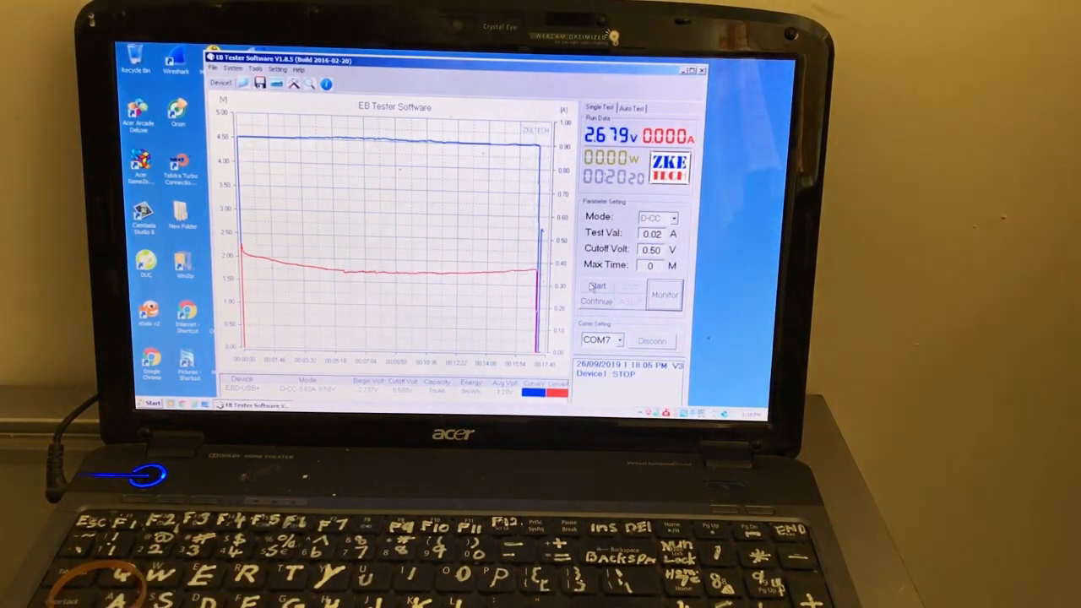
# - Launch another 0.02 A D-CC test on the next cell, voltage sloping from 2.58 V toward 1 V
pyautogui.click(594, 286)
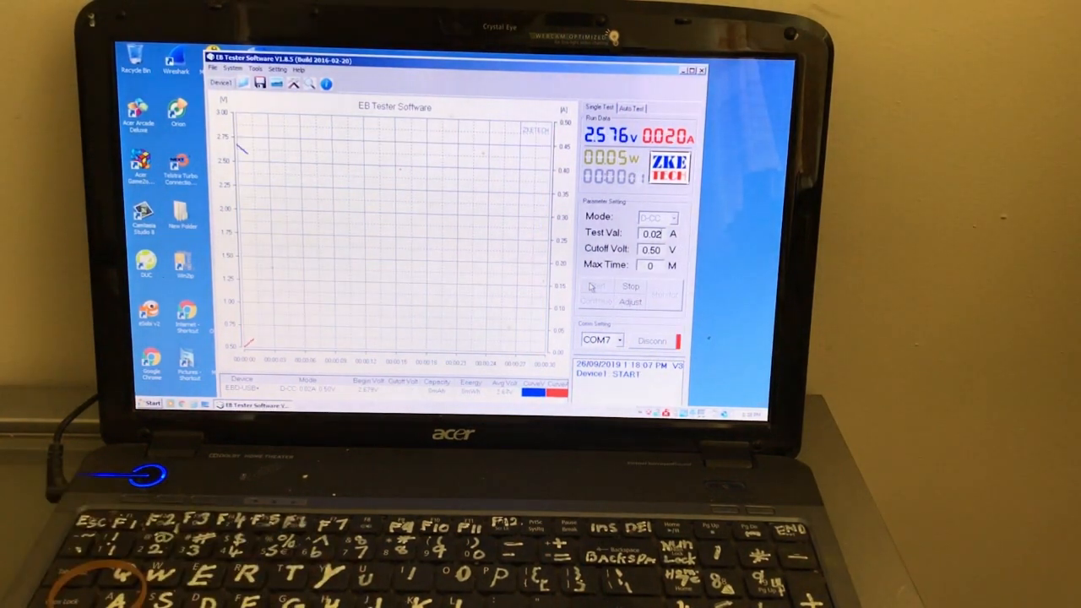